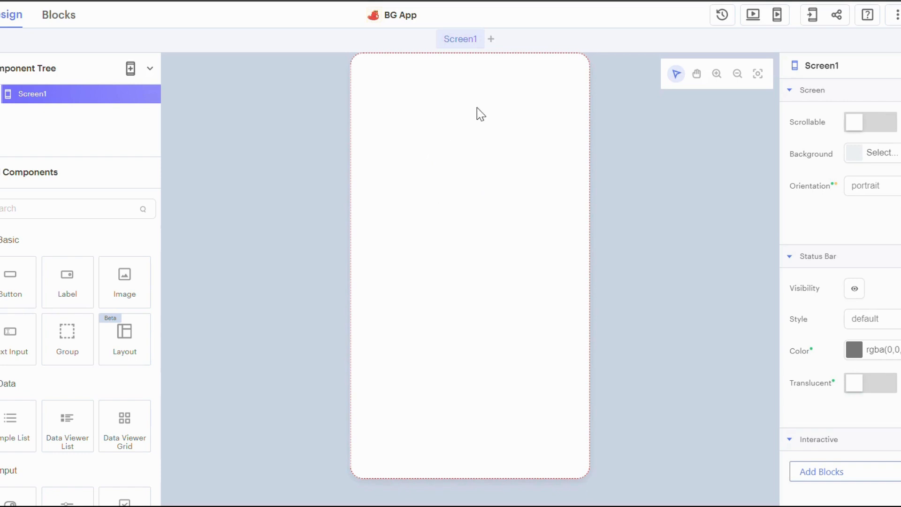
pyautogui.click(149, 68)
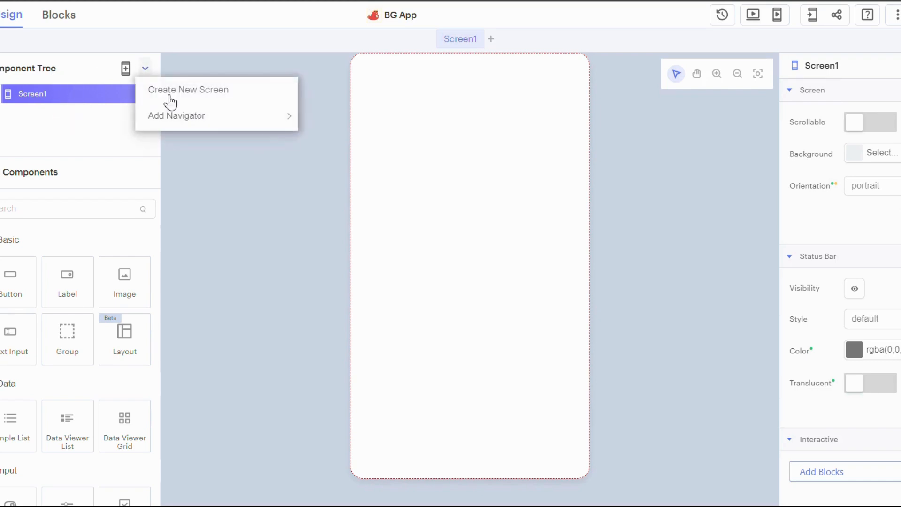
pyautogui.click(105, 109)
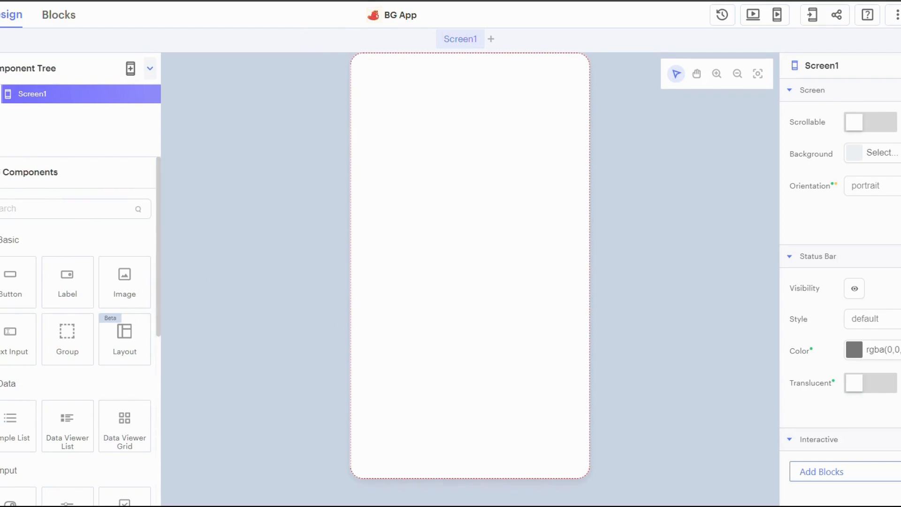
pyautogui.scroll(-7, 130, 321)
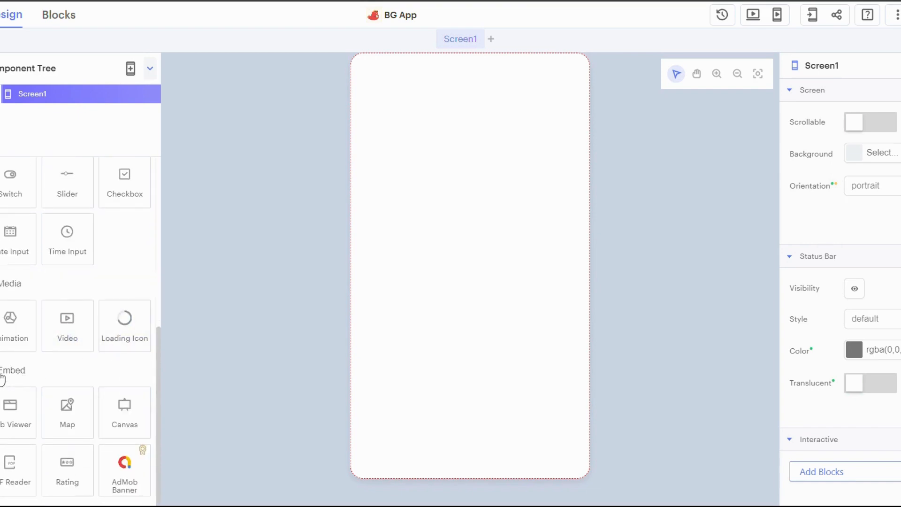
pyautogui.scroll(7, 49, 241)
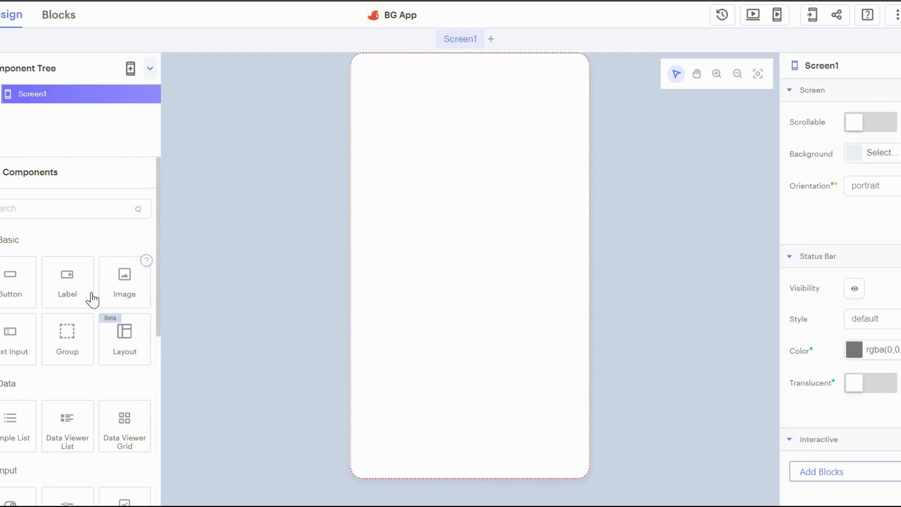
# Add a label to the middle of Screen1 and centre it horizontally at X 32.
pyautogui.moveTo(70, 292); pyautogui.dragTo(469, 268)
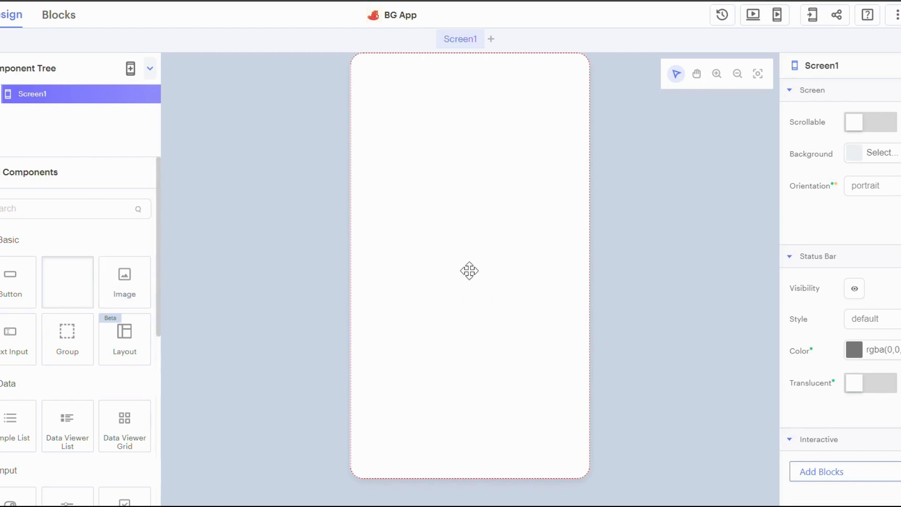
pyautogui.moveTo(494, 239)
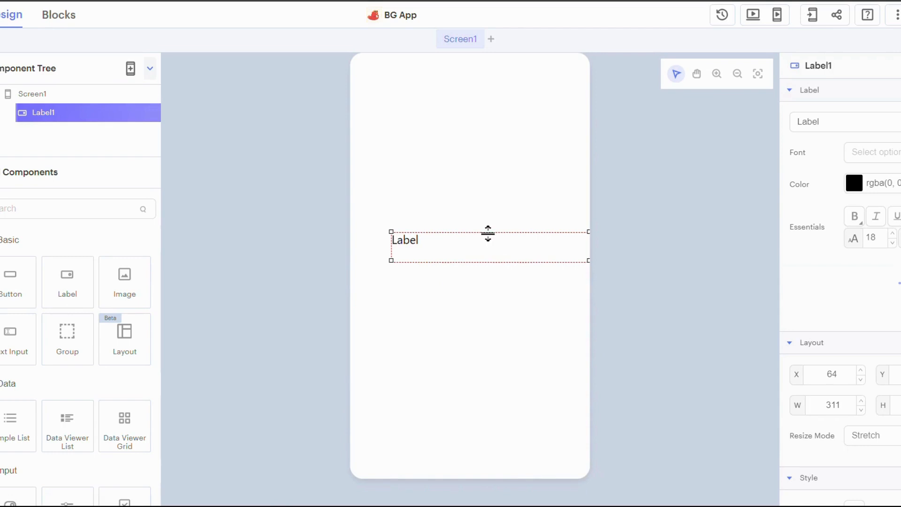
pyautogui.moveTo(469, 249); pyautogui.dragTo(449, 229)
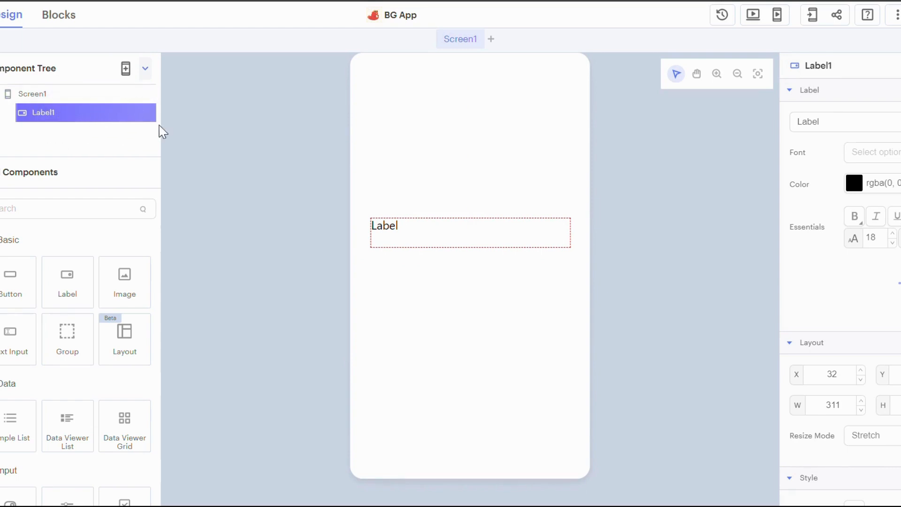
# Set the new label's text to "Favorite Subject Data".
pyautogui.click(868, 122)
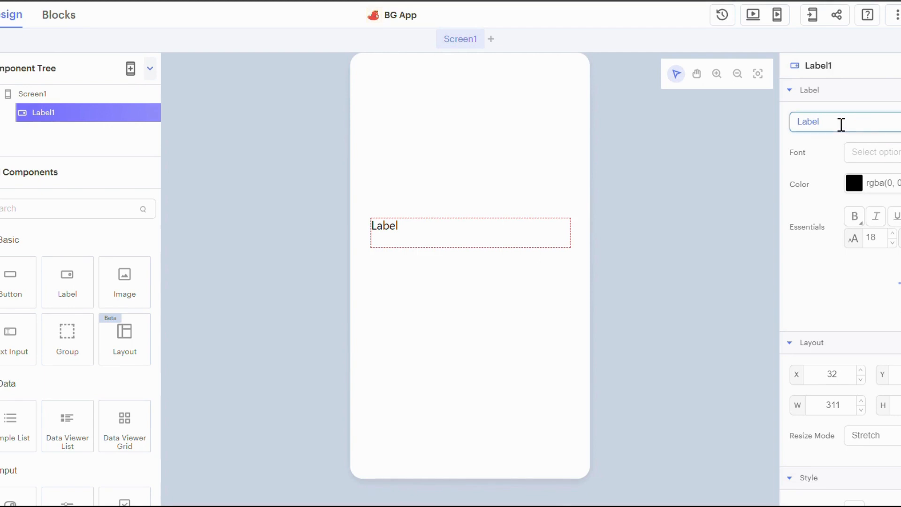
pyautogui.scroll(-5, 853, 270)
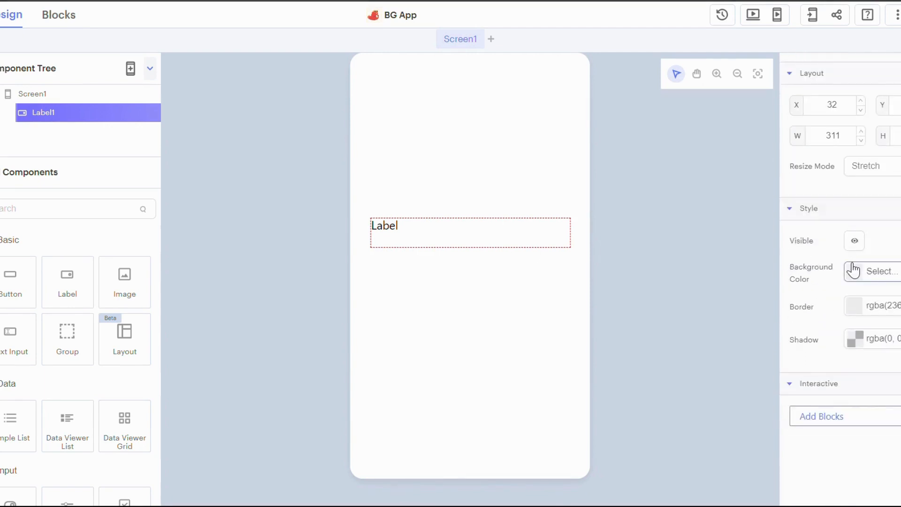
pyautogui.scroll(5, 852, 268)
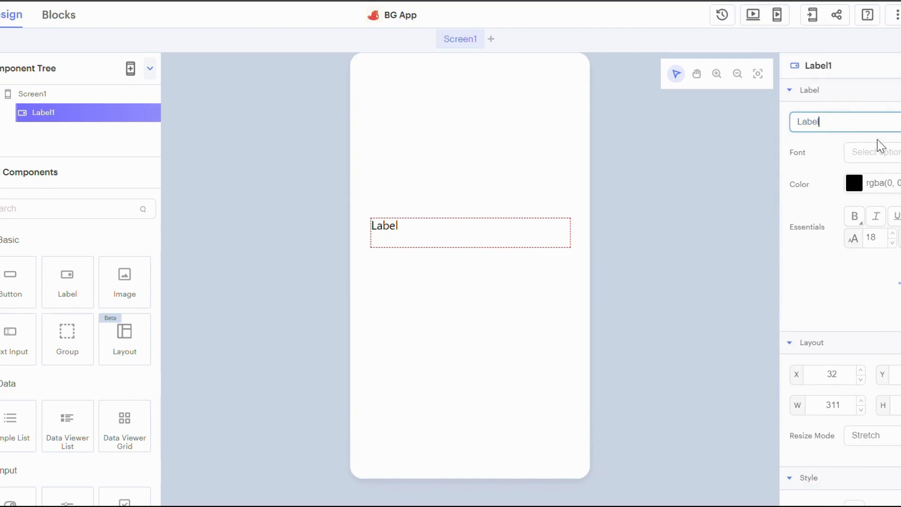
pyautogui.moveTo(843, 120); pyautogui.dragTo(762, 120)
pyautogui.write('Favorite Subject Data')
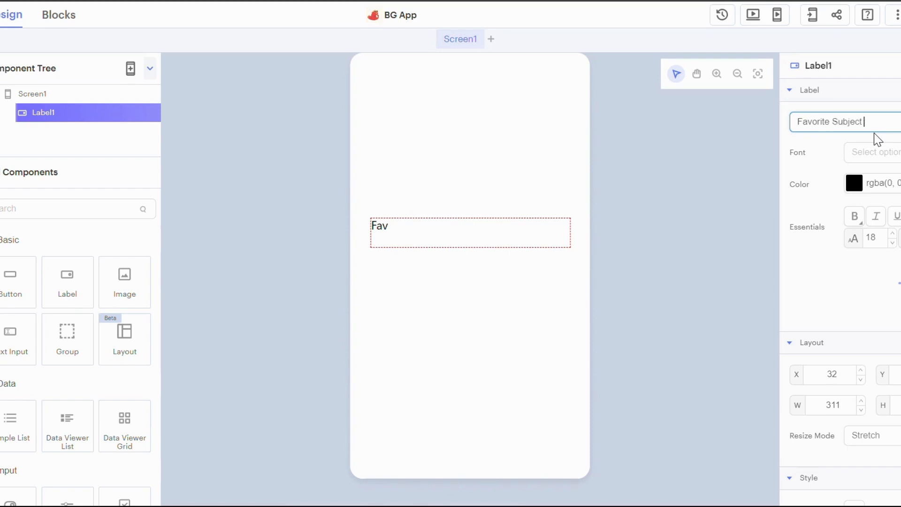
pyautogui.click(680, 277)
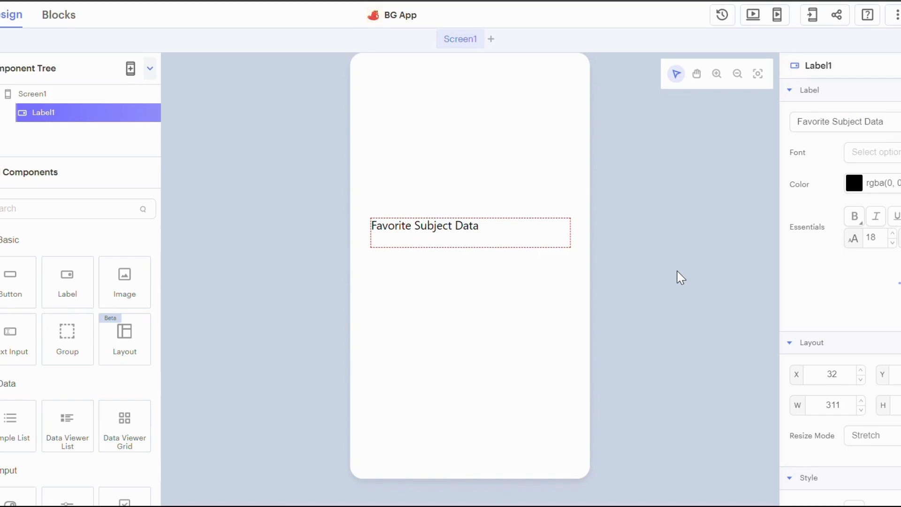
# Add an image component below the label, moving the label up and placing the image at X 32.
pyautogui.moveTo(125, 271); pyautogui.dragTo(459, 297)
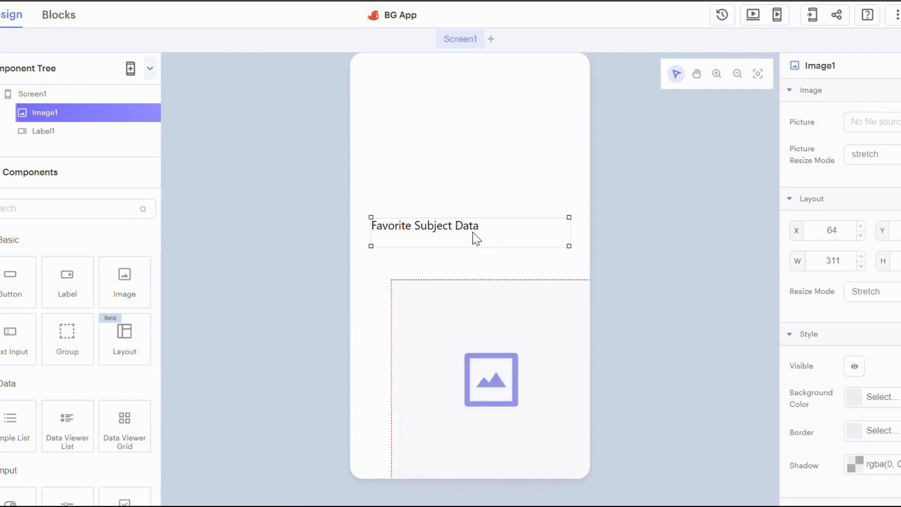
pyautogui.moveTo(479, 240); pyautogui.dragTo(477, 175)
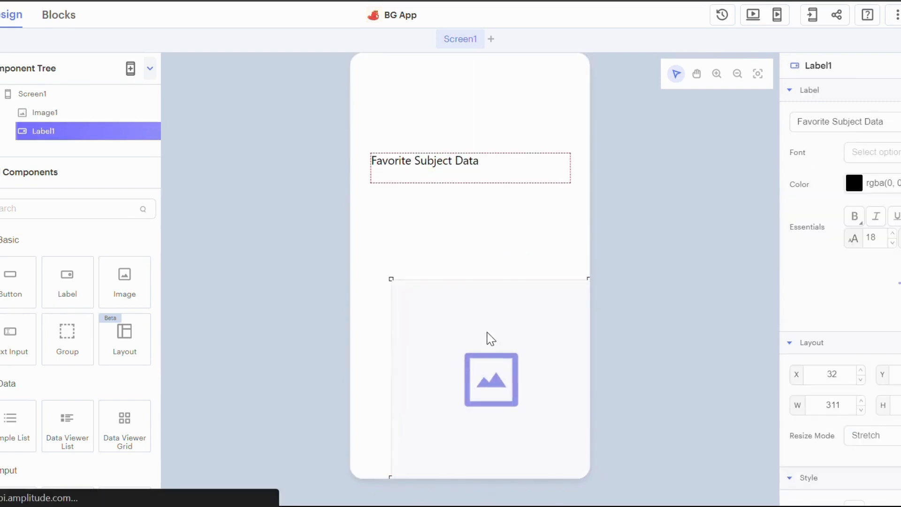
pyautogui.moveTo(484, 330); pyautogui.dragTo(472, 286)
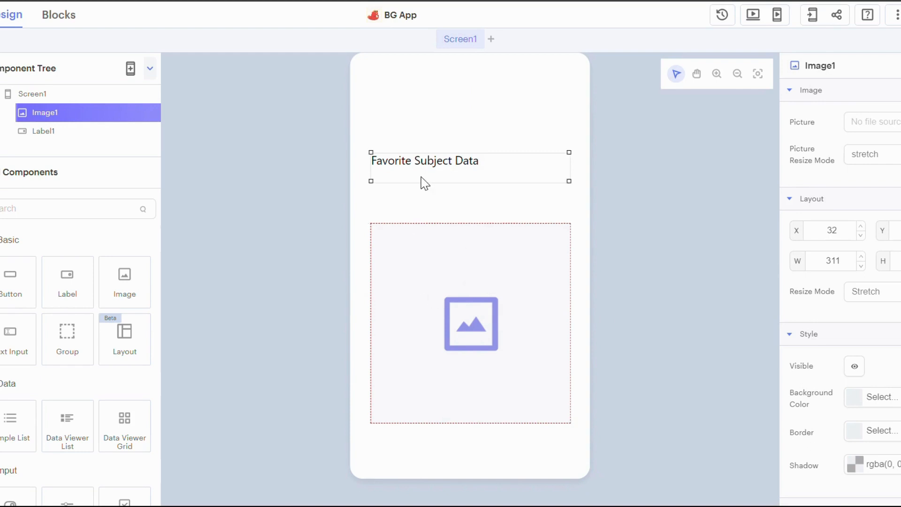
# Make the "Favorite Subject Data" label's text bold and italic.
pyautogui.click(455, 161)
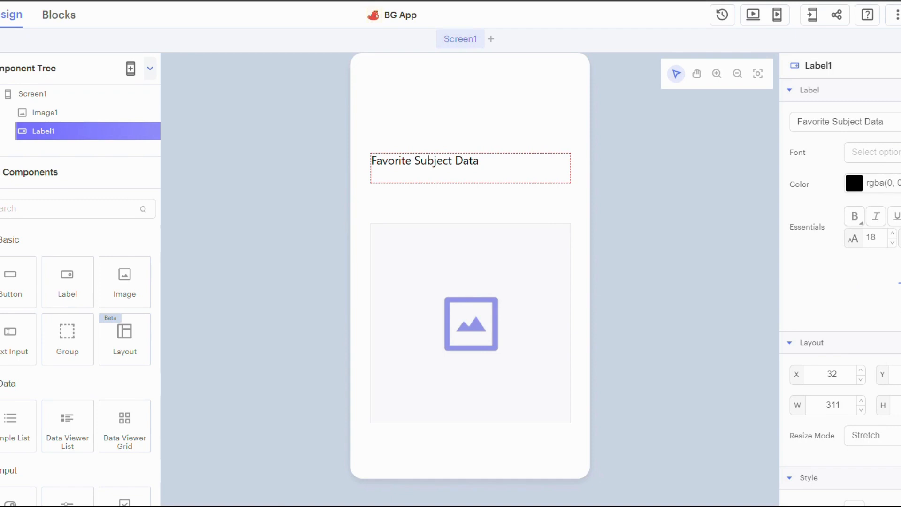
pyautogui.click(856, 220)
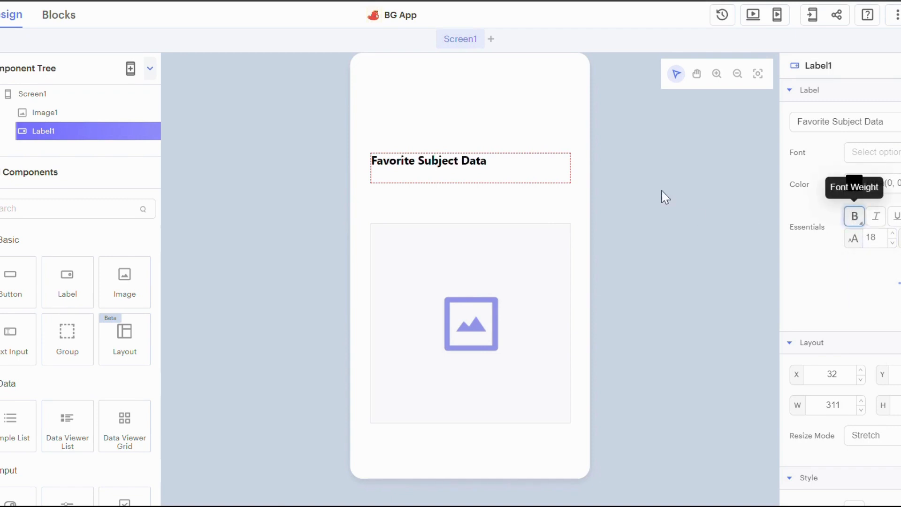
pyautogui.click(876, 219)
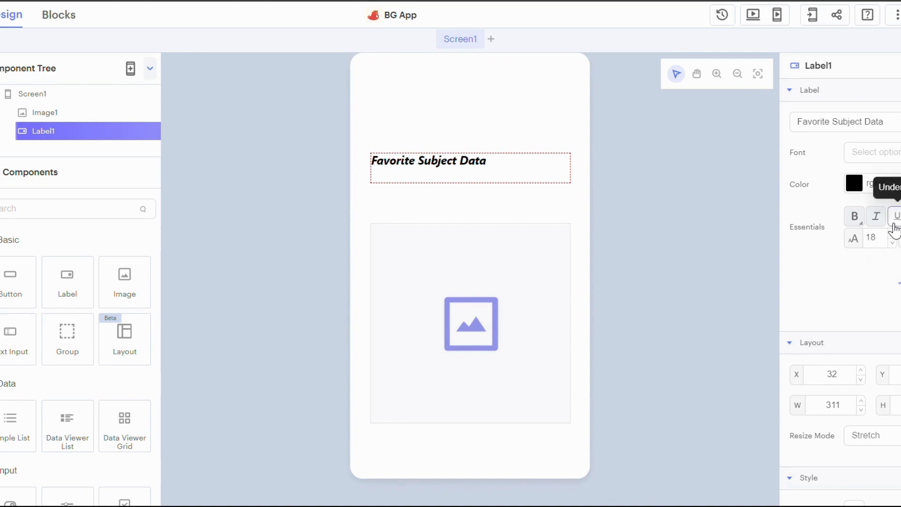
# Set the "Favorite Subject Data" label's resize mode to Float in Place.
pyautogui.scroll(-4, 879, 402)
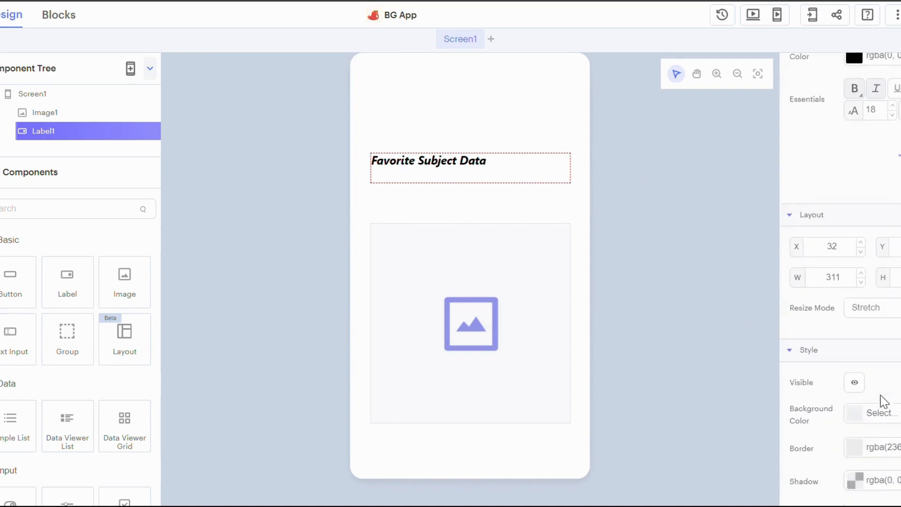
pyautogui.scroll(-2, 891, 287)
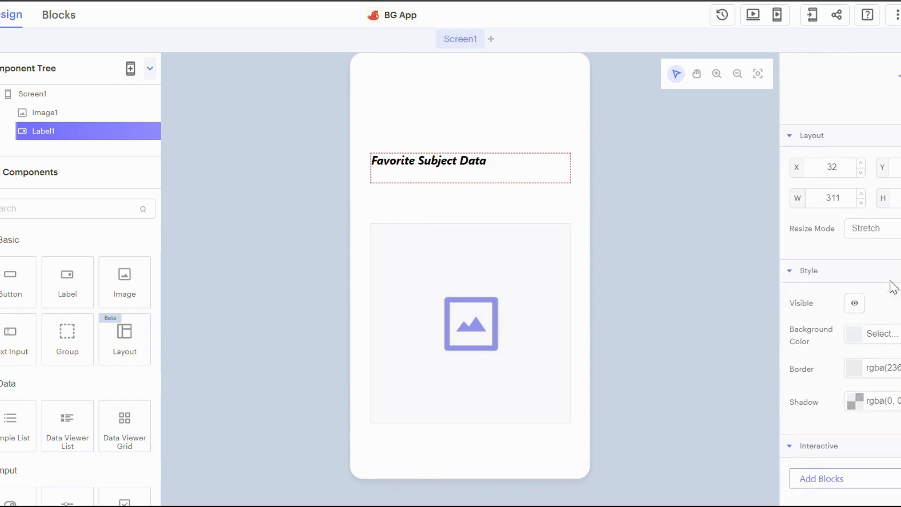
pyautogui.click(890, 176)
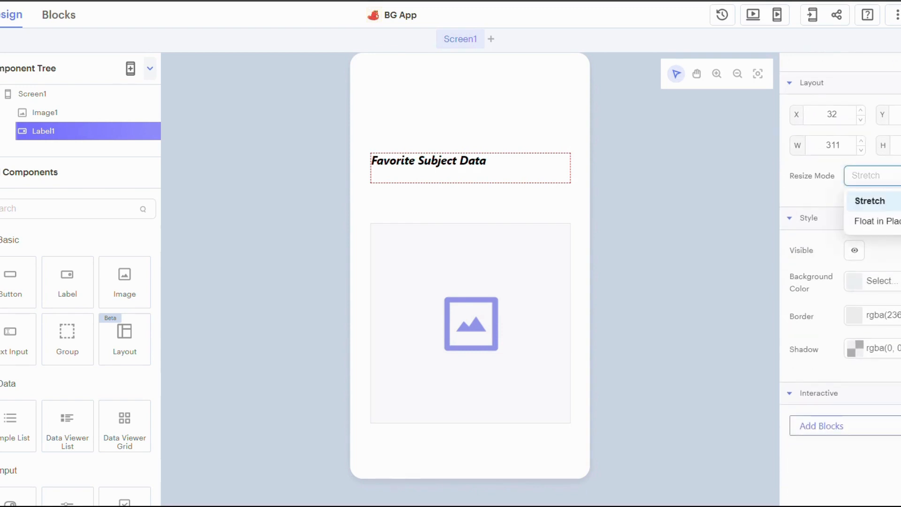
pyautogui.click(882, 221)
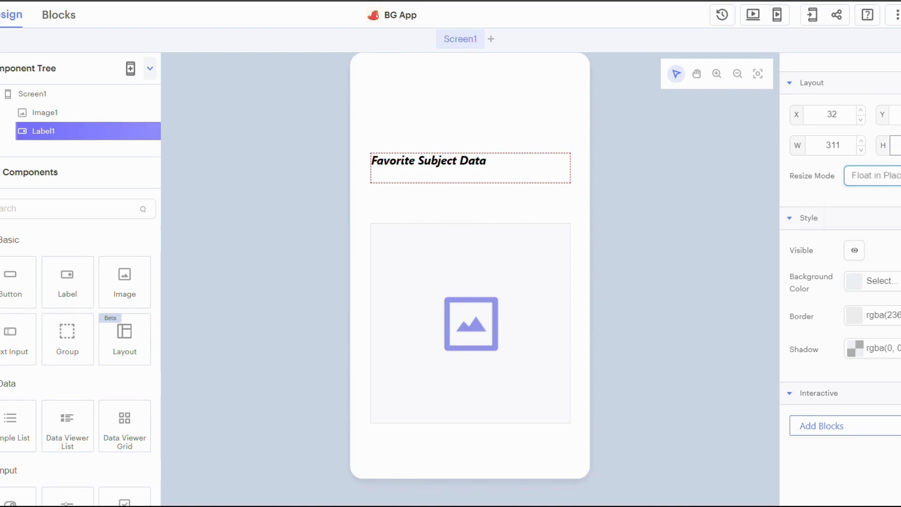
pyautogui.scroll(-1, 871, 242)
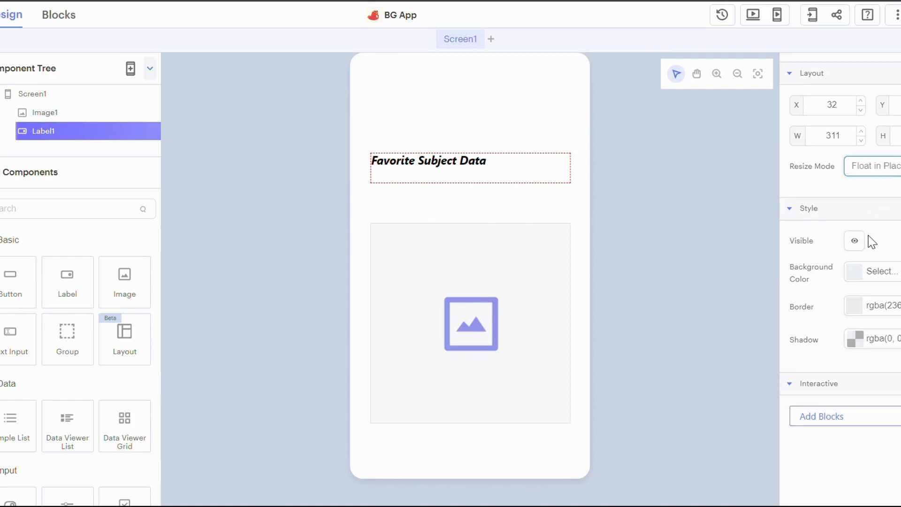
# Try switching the label's visibility off and on again, and look at its background color choices.
pyautogui.click(855, 241)
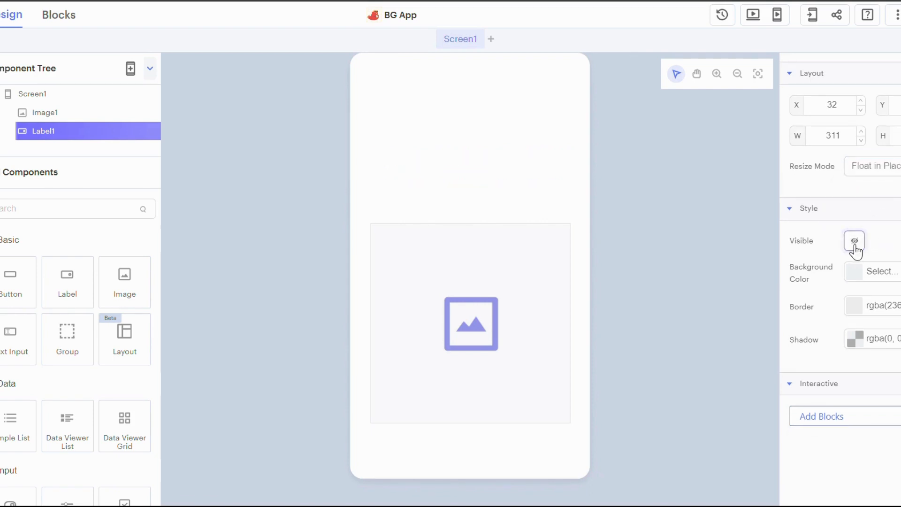
pyautogui.click(854, 244)
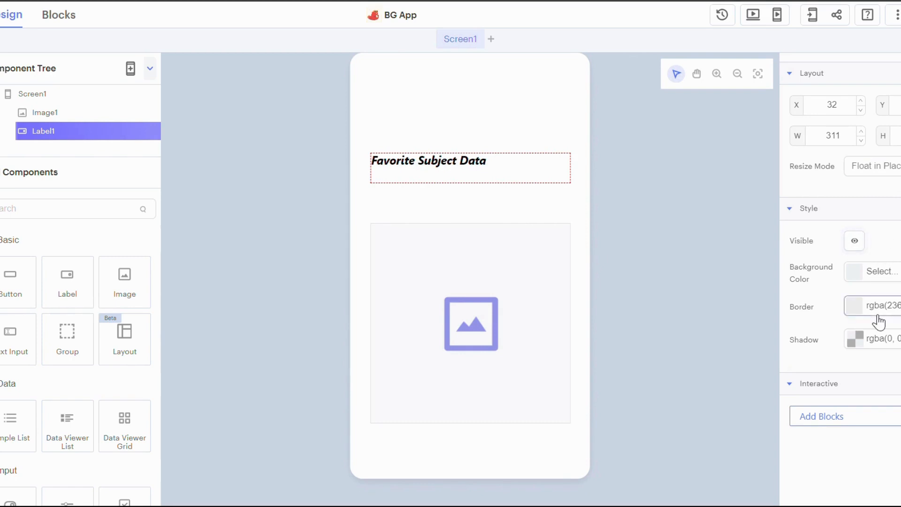
pyautogui.click(873, 272)
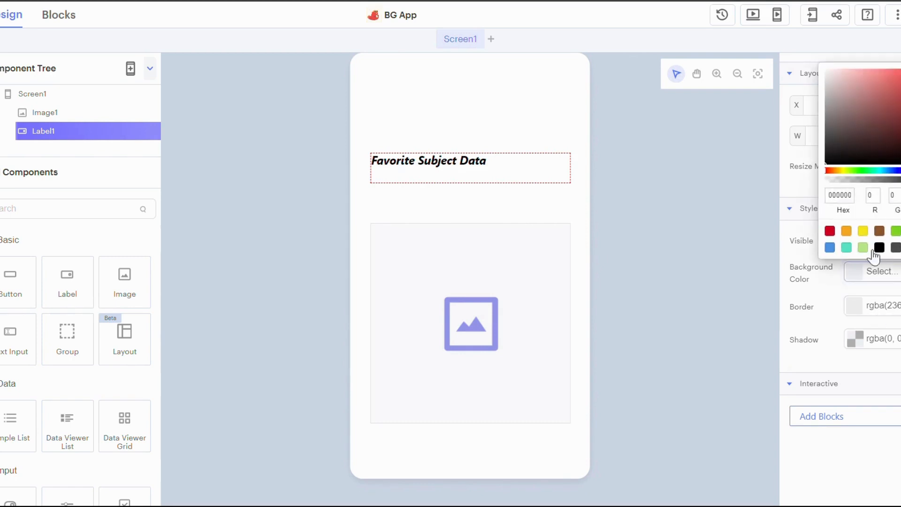
pyautogui.click(797, 263)
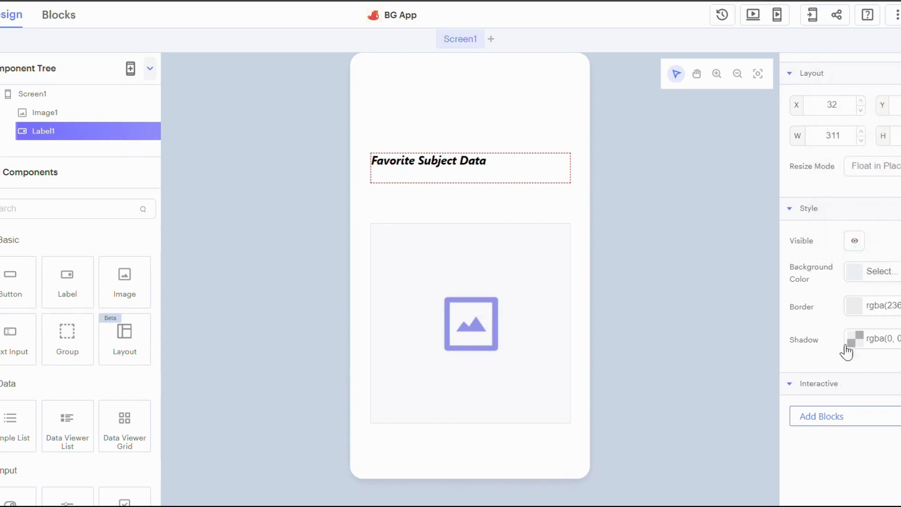
pyautogui.scroll(5, 818, 333)
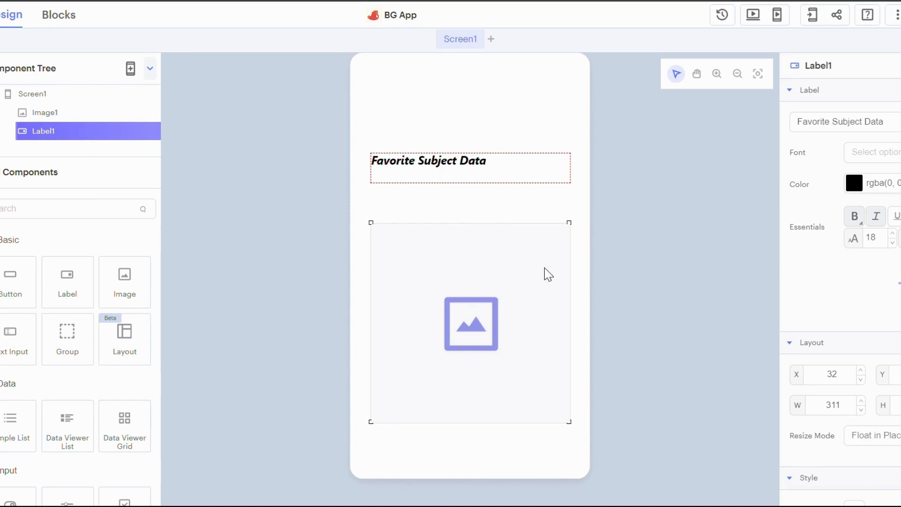
pyautogui.click(489, 327)
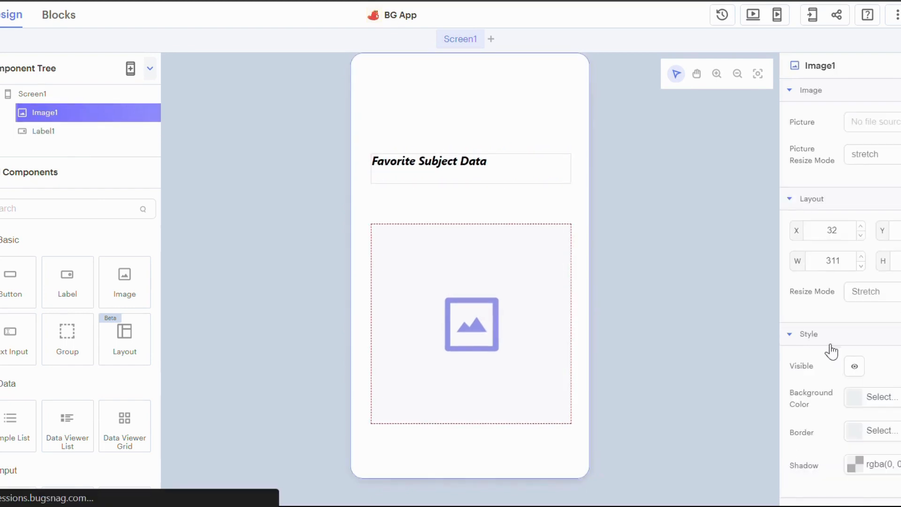
pyautogui.scroll(-2, 866, 362)
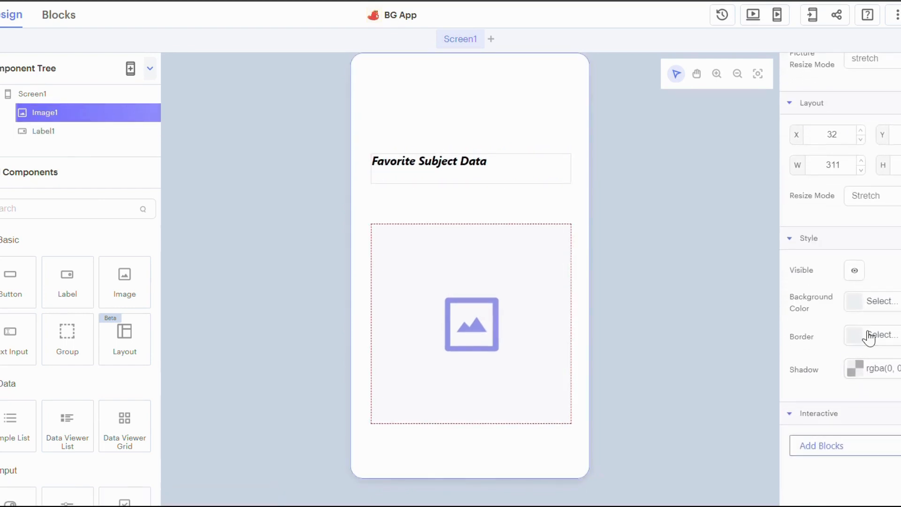
pyautogui.scroll(2, 887, 392)
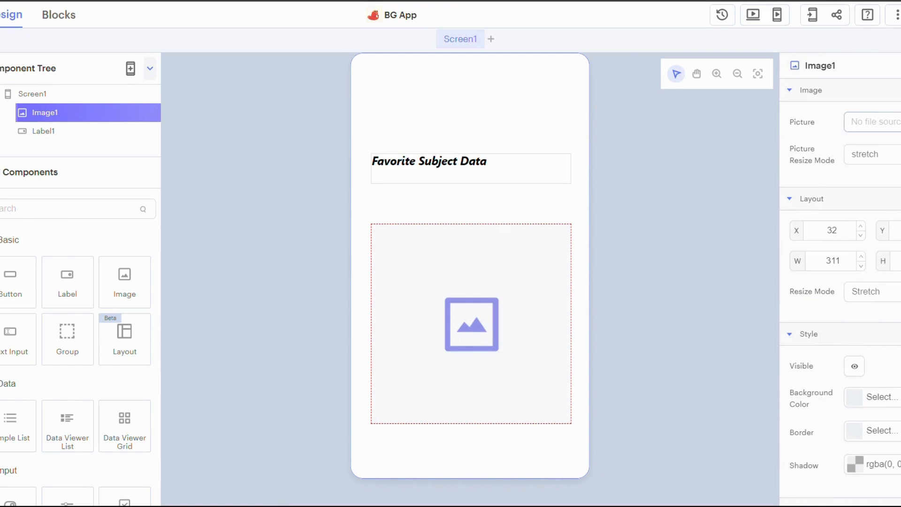
pyautogui.click(894, 121)
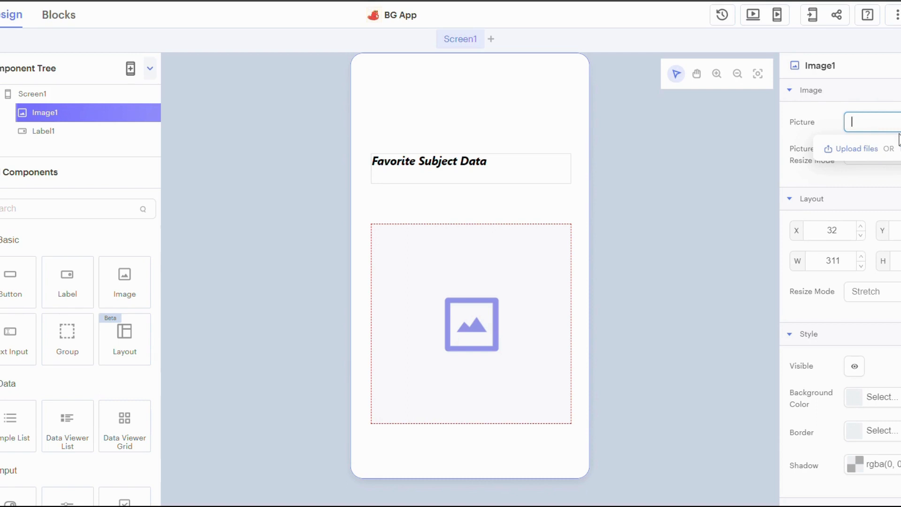
pyautogui.click(730, 184)
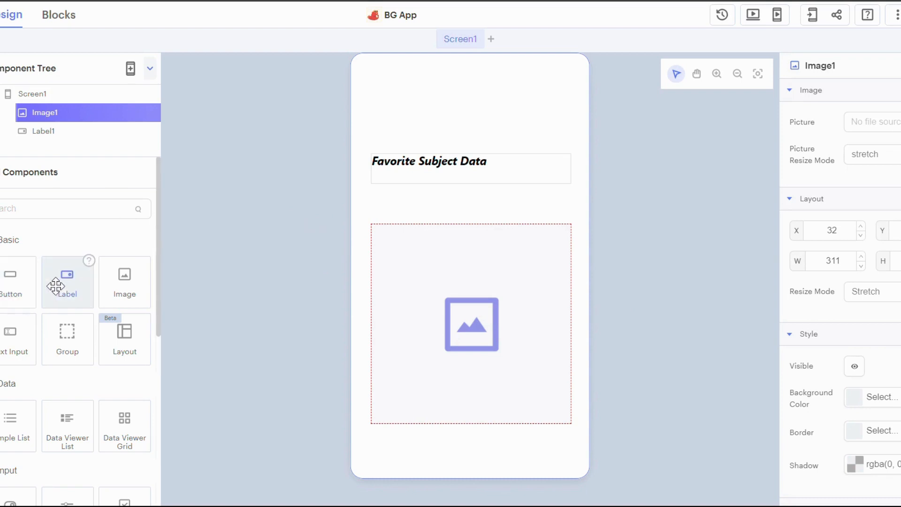
# Add a second label below the image at X 38 and move the "Favorite Subject Data" label further up.
pyautogui.moveTo(55, 285); pyautogui.dragTo(458, 455)
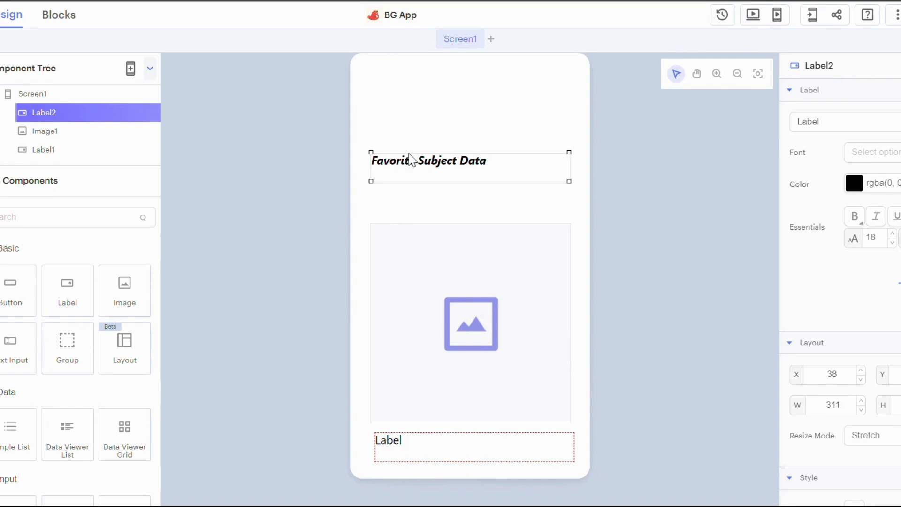
pyautogui.moveTo(487, 179); pyautogui.dragTo(487, 151)
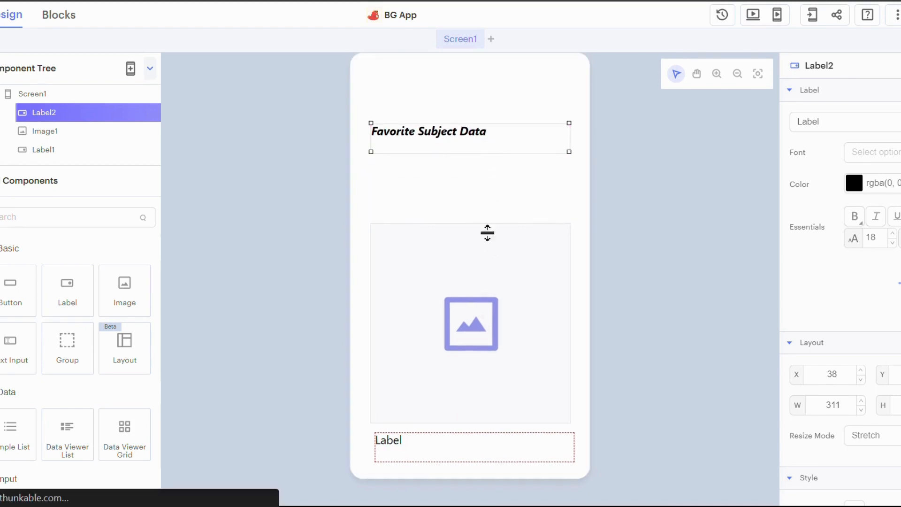
# Move the image and the label below it further up, and add a button beneath that label at X 44.
pyautogui.moveTo(489, 258); pyautogui.dragTo(488, 221)
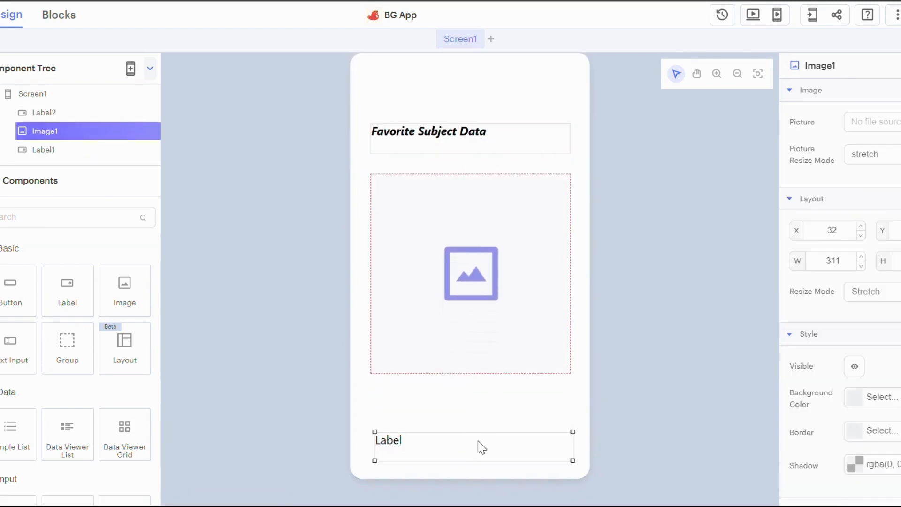
pyautogui.moveTo(478, 441); pyautogui.dragTo(481, 393)
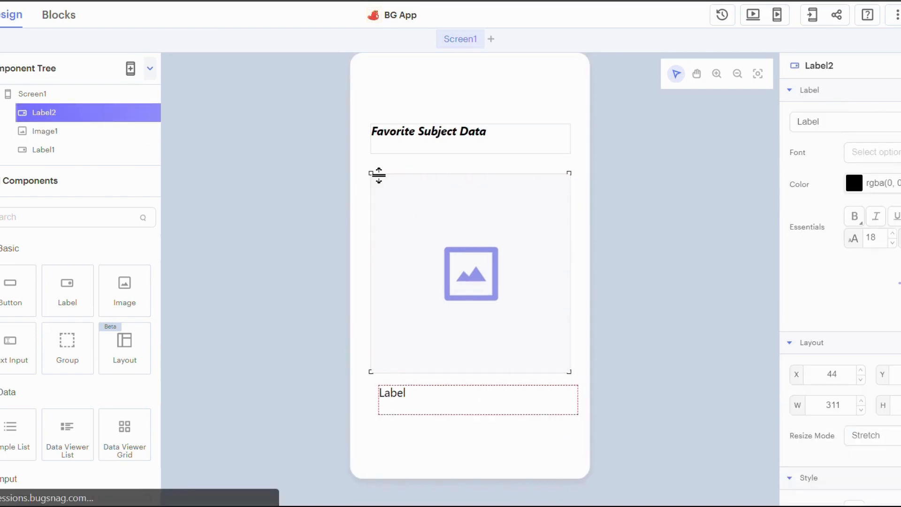
pyautogui.moveTo(13, 297); pyautogui.dragTo(501, 446)
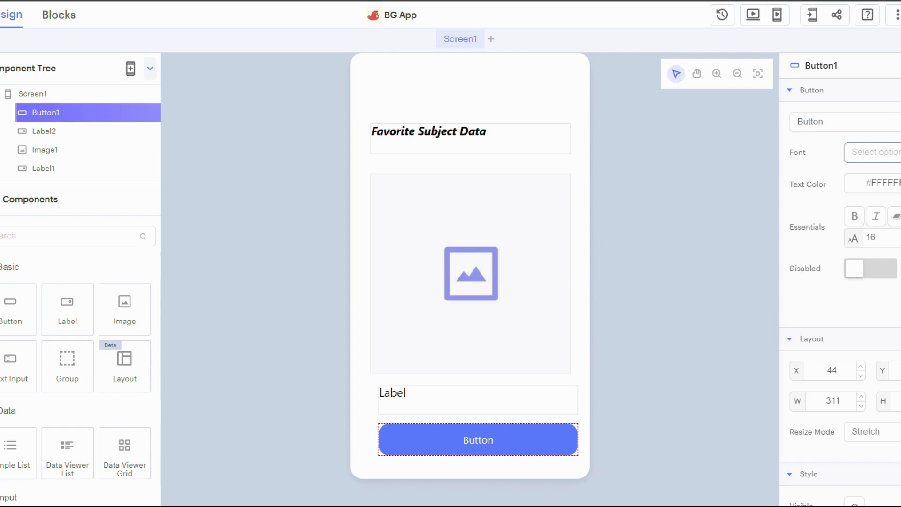
# Examine the new button's font choices and its layout, background, border and shadow settings.
pyautogui.click(896, 154)
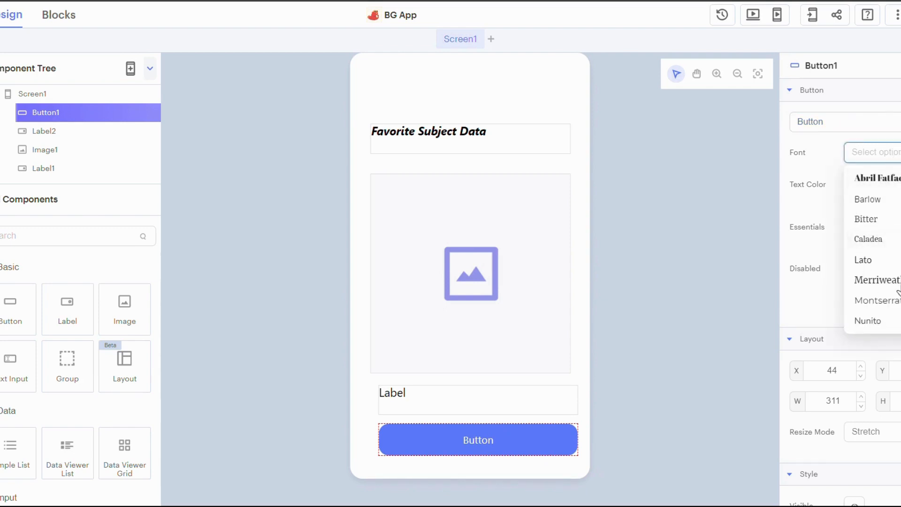
pyautogui.click(807, 210)
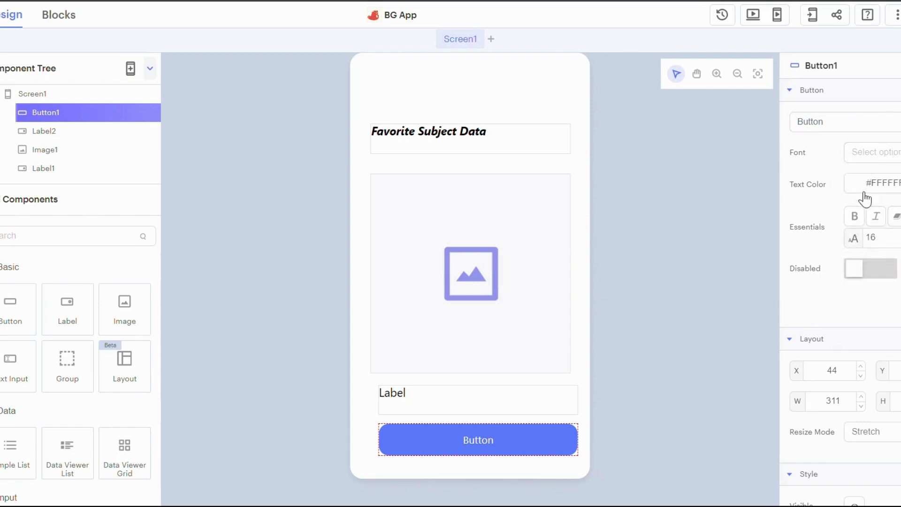
pyautogui.scroll(-2, 840, 292)
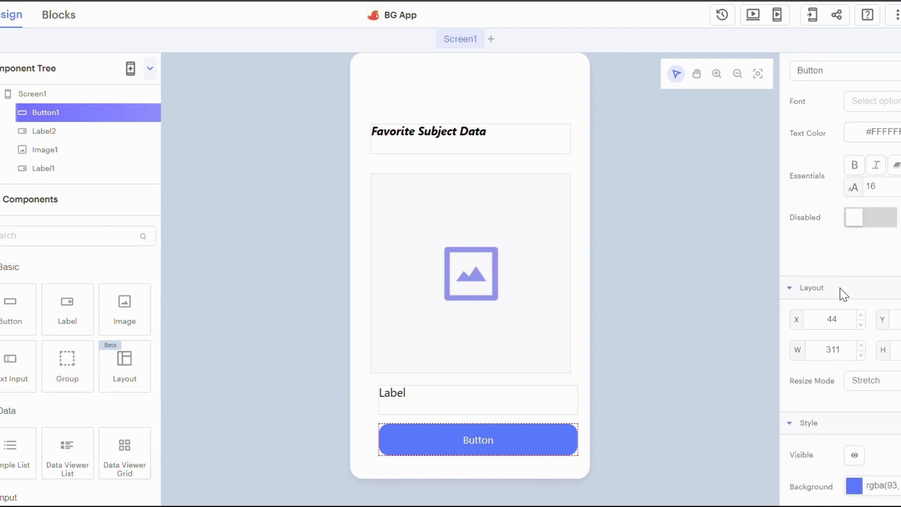
pyautogui.scroll(-2, 880, 272)
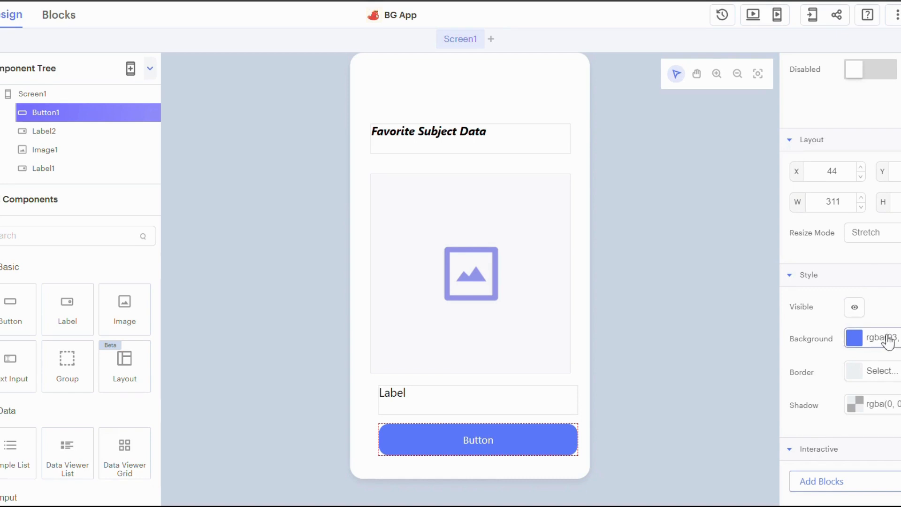
pyautogui.scroll(-1, 890, 342)
pyautogui.scroll(-1, 891, 341)
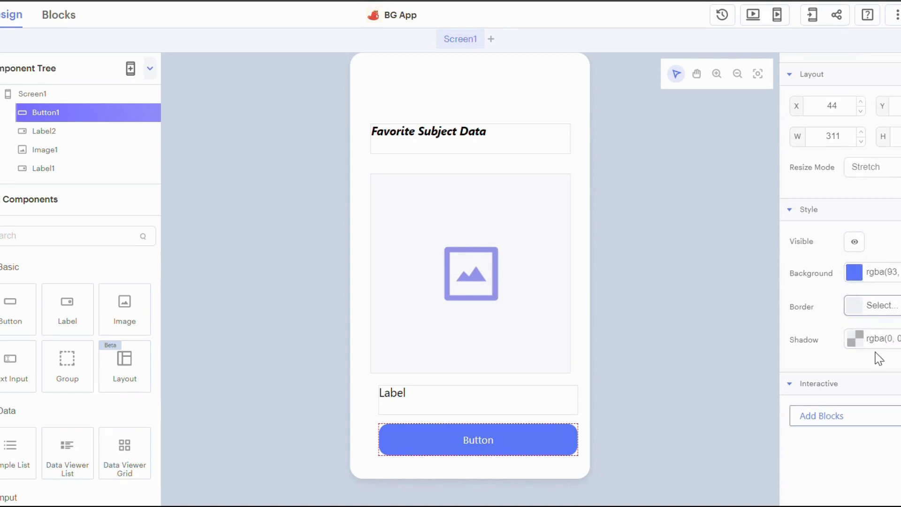
pyautogui.scroll(5, 859, 373)
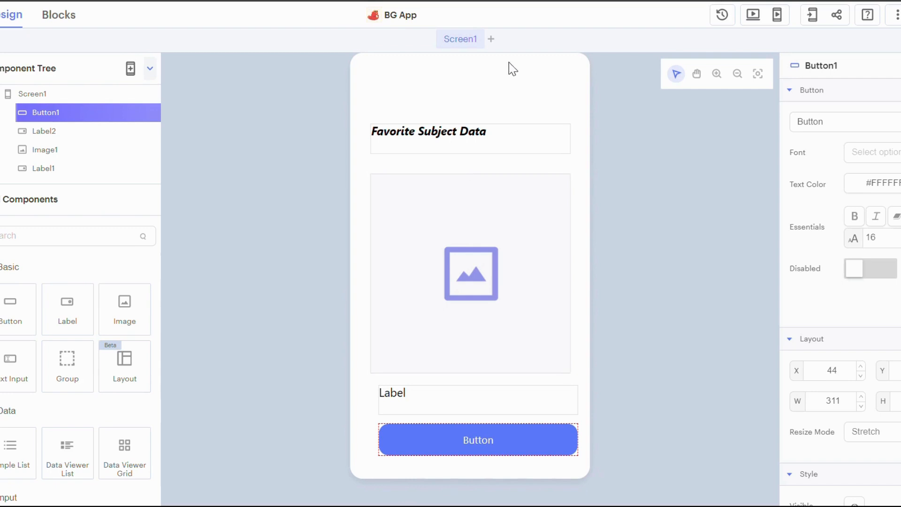
# Add a second screen and place a label near its upper edge at X 19.
pyautogui.click(491, 39)
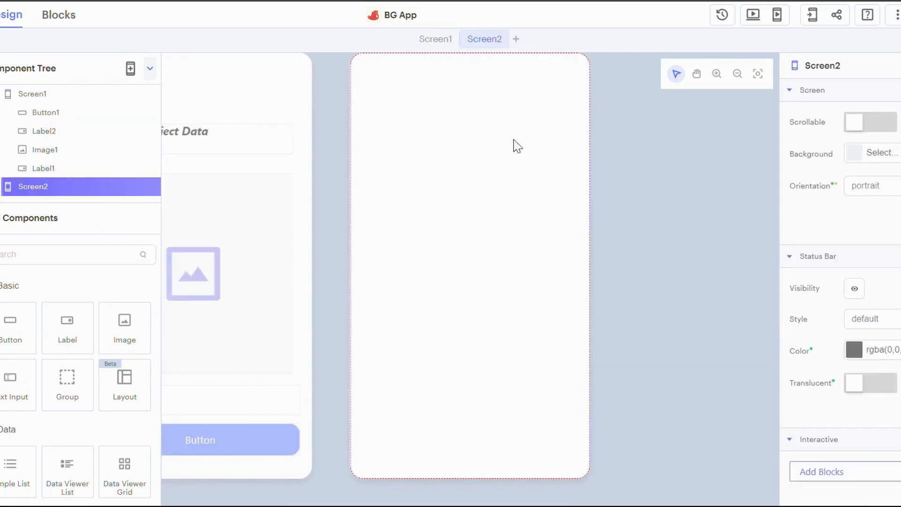
pyautogui.click(426, 41)
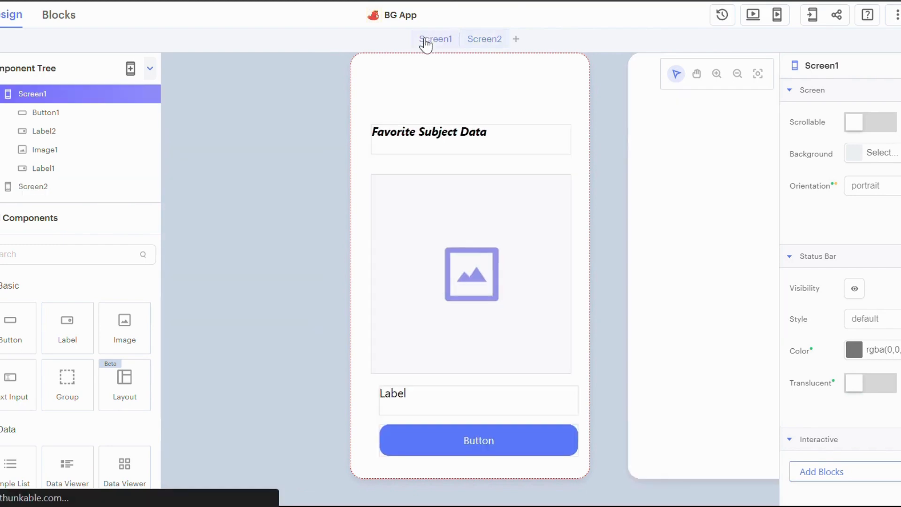
pyautogui.click(495, 42)
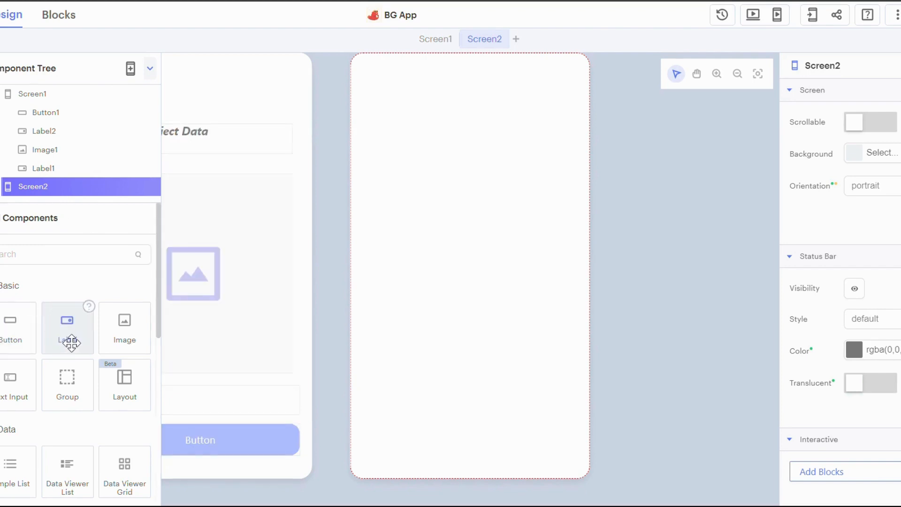
pyautogui.moveTo(71, 343); pyautogui.dragTo(470, 111)
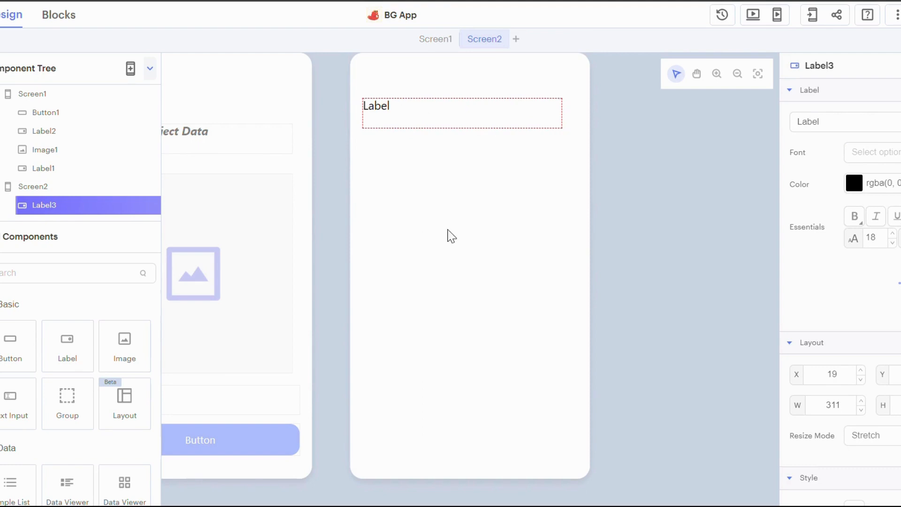
# Add a Data Viewer List to Screen2 and position it below the label at X 35.
pyautogui.scroll(-3, 96, 338)
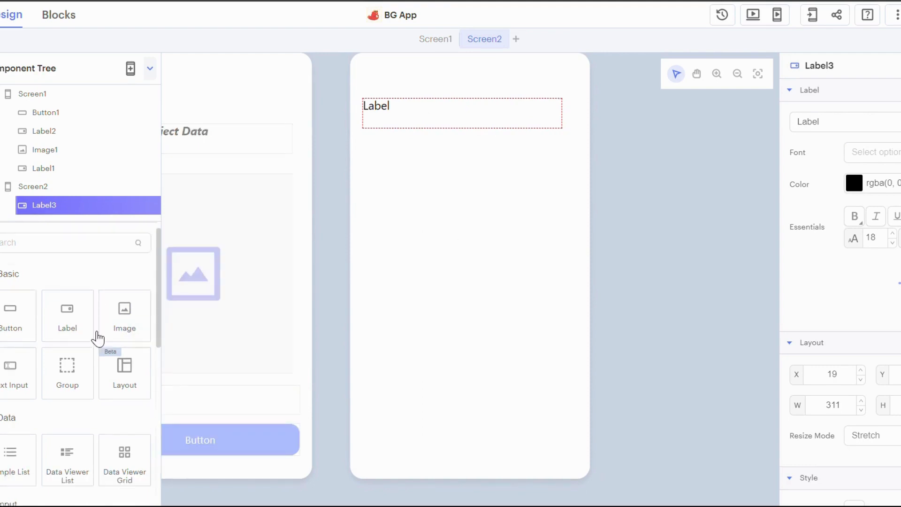
pyautogui.scroll(-1, 97, 337)
pyautogui.moveTo(78, 326); pyautogui.dragTo(468, 207)
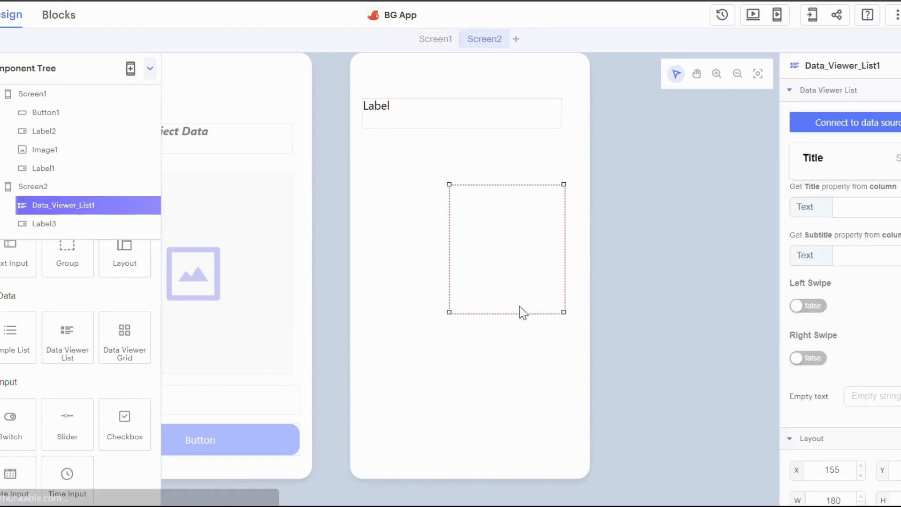
pyautogui.moveTo(482, 257); pyautogui.dragTo(434, 212)
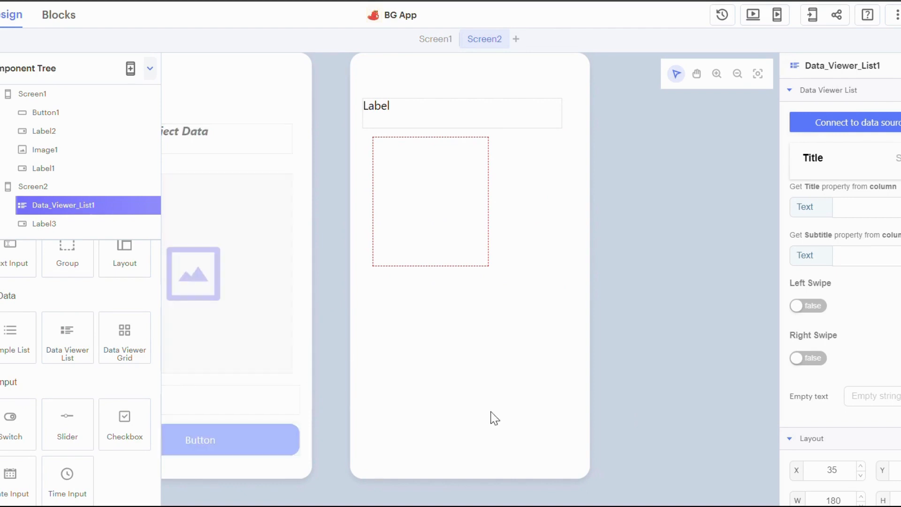
# Add a third screen to the BG App.
pyautogui.hscroll(-2, 612, 240)
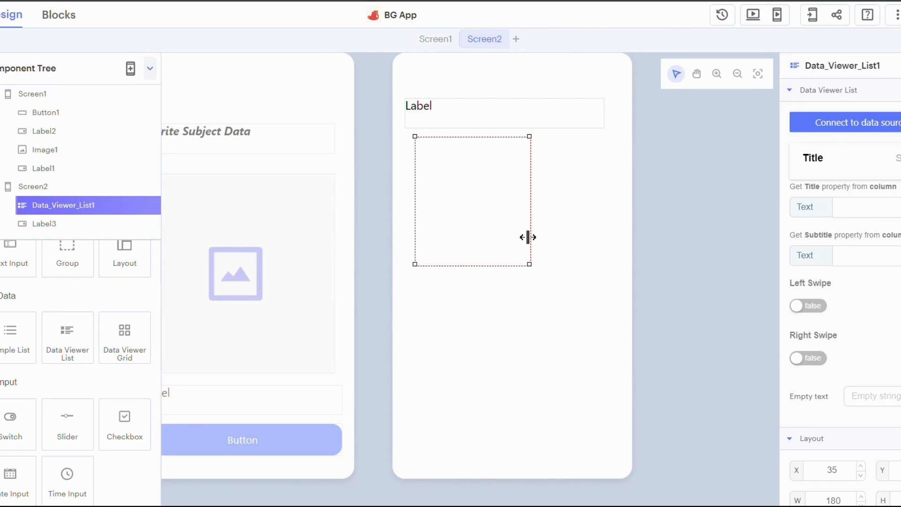
pyautogui.click(516, 40)
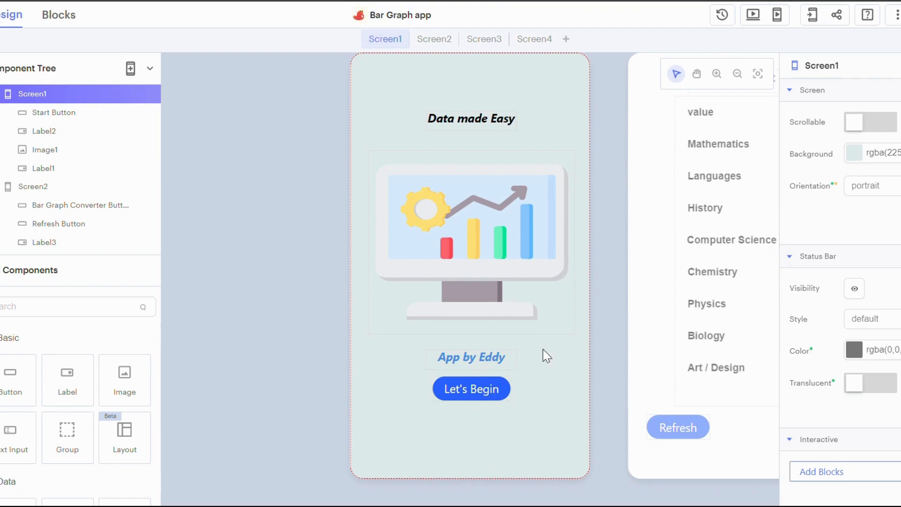
# Examine the finished Bar Graph app's Screen2 with its Refresh and View Bar Graph buttons, and look at its Screen3.
pyautogui.click(444, 38)
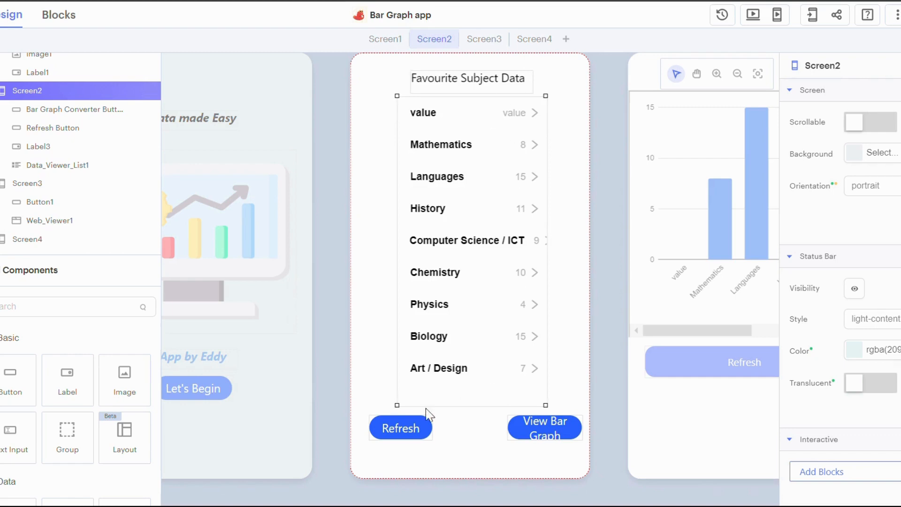
pyautogui.click(400, 434)
pyautogui.click(548, 434)
pyautogui.click(411, 438)
pyautogui.click(490, 295)
pyautogui.click(410, 426)
pyautogui.click(543, 426)
pyautogui.click(484, 42)
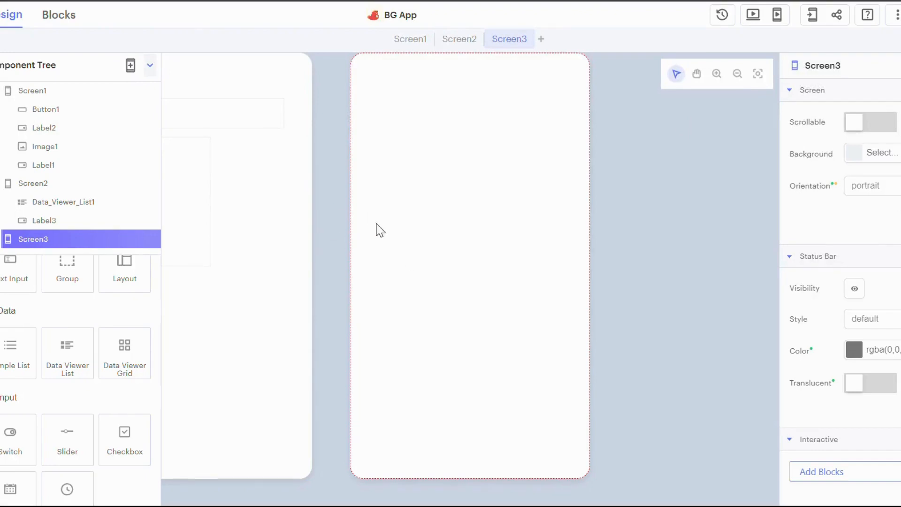
# Select Screen2 in the BG App project.
pyautogui.click(311, 304)
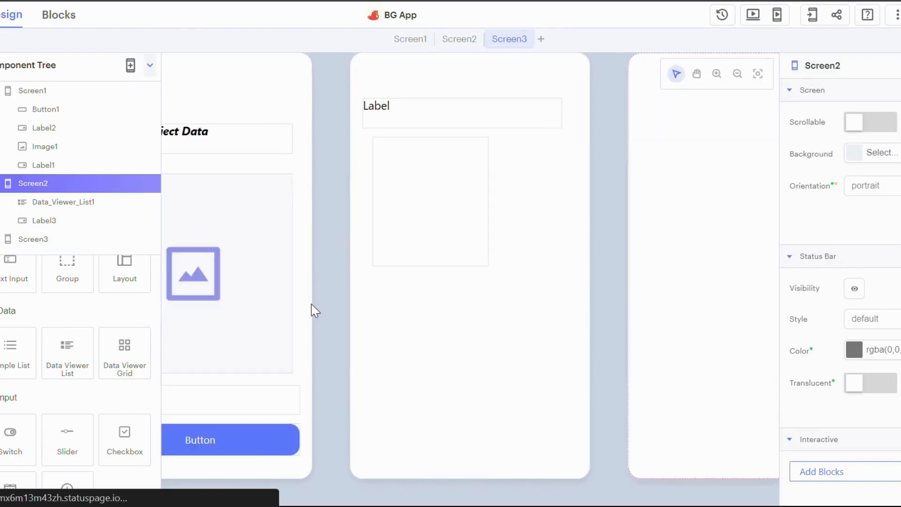